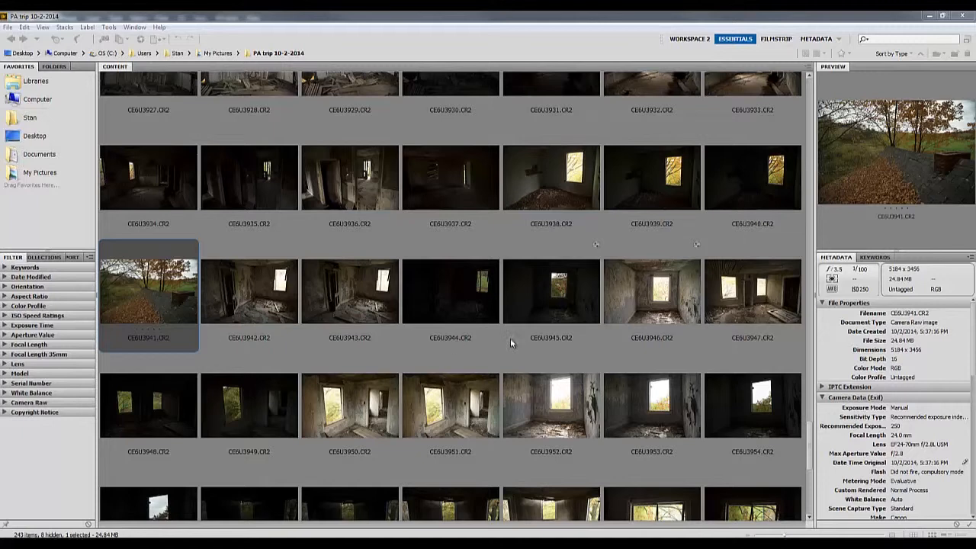
# - Open CE6U3946.CR2 in Photoshop with Camera Raw contrast +18, blacks -13, saturation -22 and temperature 7150
pyautogui.doubleClick(654, 284)
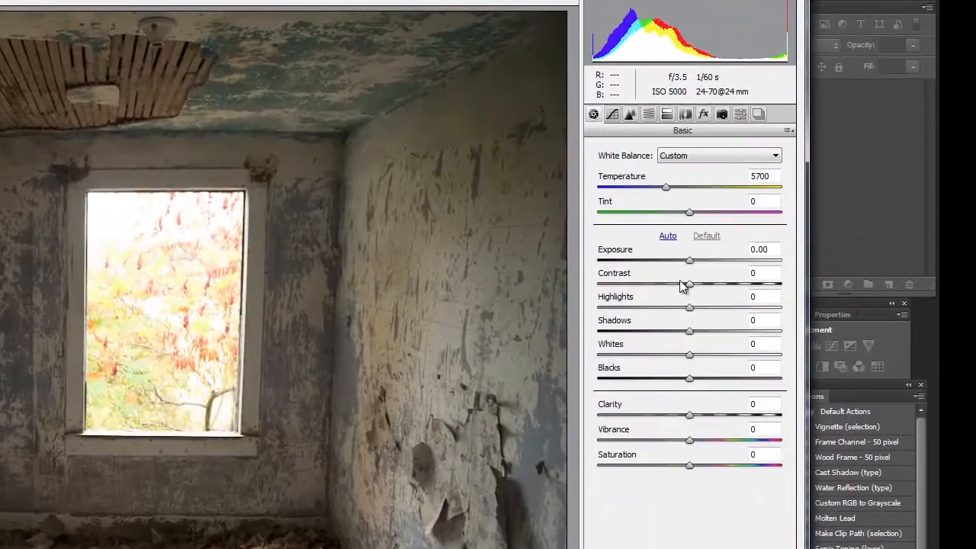
pyautogui.moveTo(691, 287); pyautogui.dragTo(704, 289)
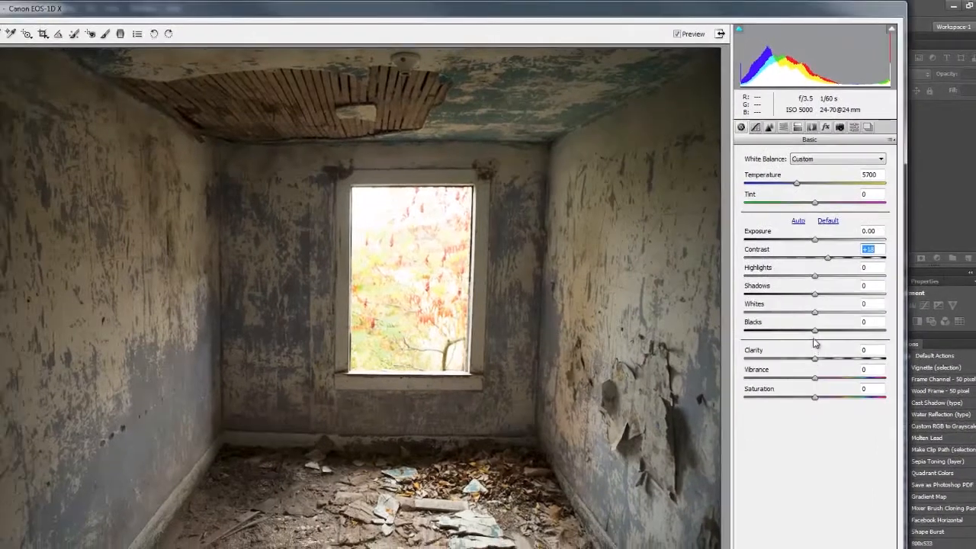
pyautogui.moveTo(814, 334); pyautogui.dragTo(805, 338)
pyautogui.moveTo(816, 402); pyautogui.dragTo(802, 404)
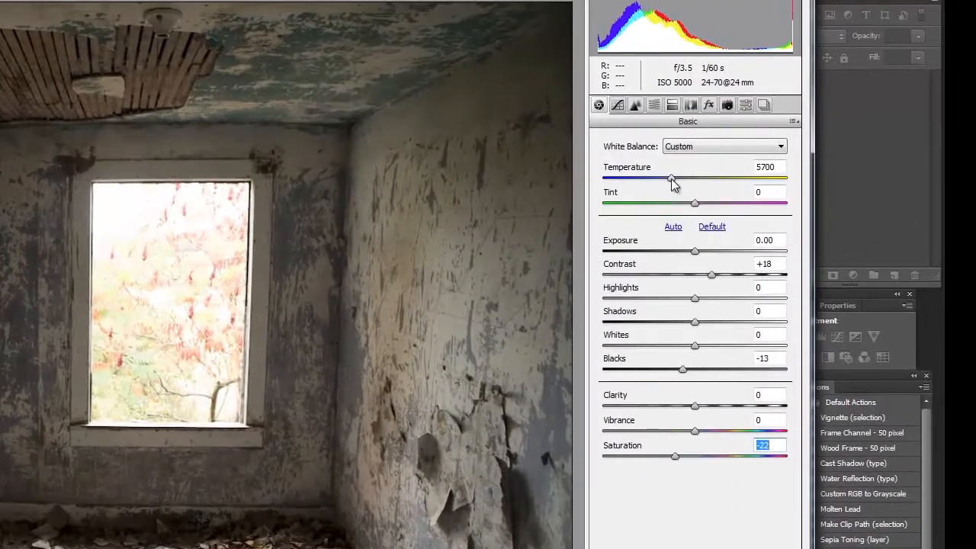
pyautogui.moveTo(671, 183); pyautogui.dragTo(698, 183)
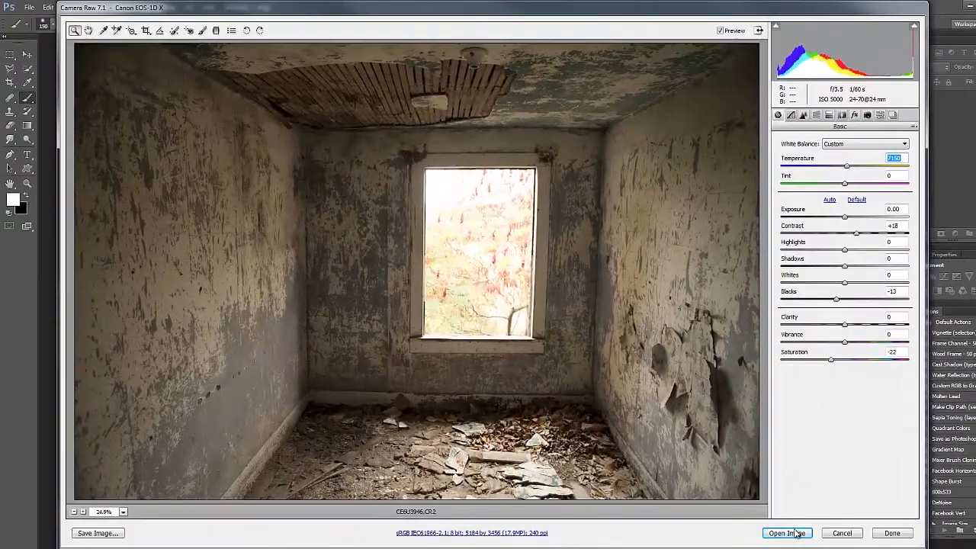
pyautogui.click(796, 533)
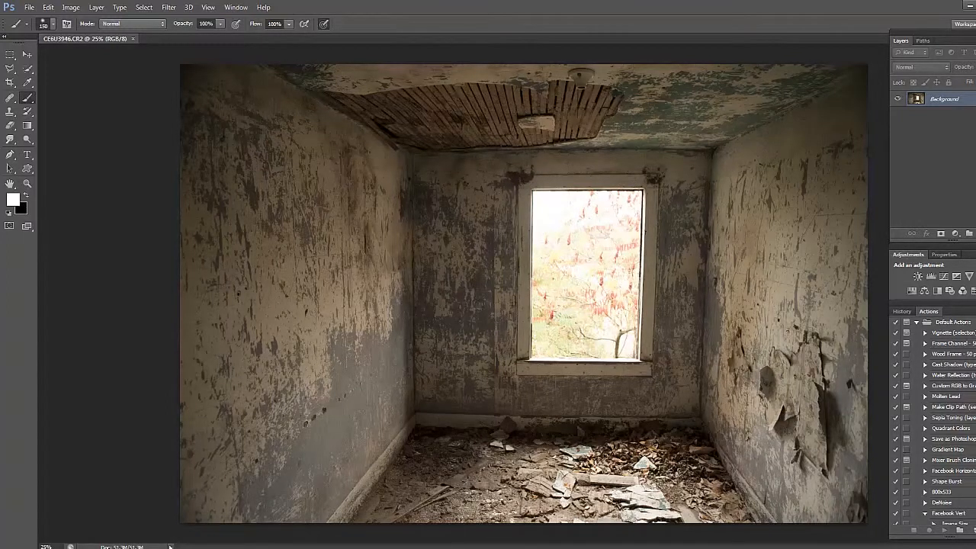
# - Return to Bridge and open the dark exposure CE6U3945.CR2 in Photoshop with its Camera Raw settings unaltered
pyautogui.hotkey('alt', 'Tab')
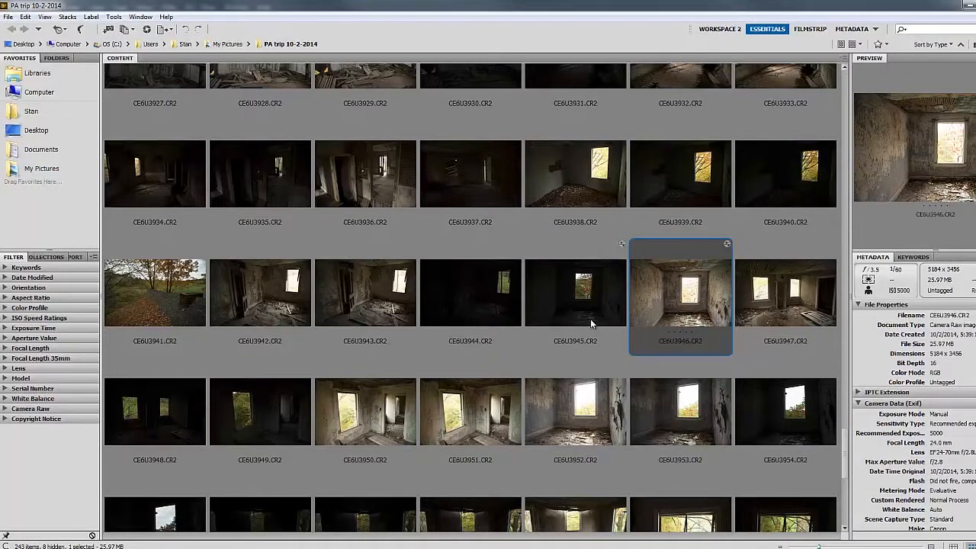
pyautogui.click(587, 290)
pyautogui.hotkey('alt', 'Tab')
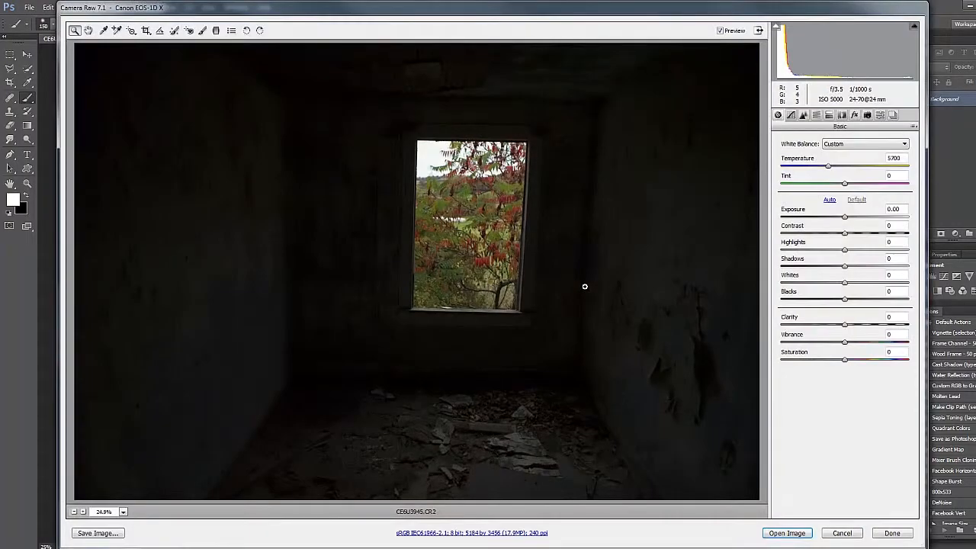
pyautogui.click(792, 533)
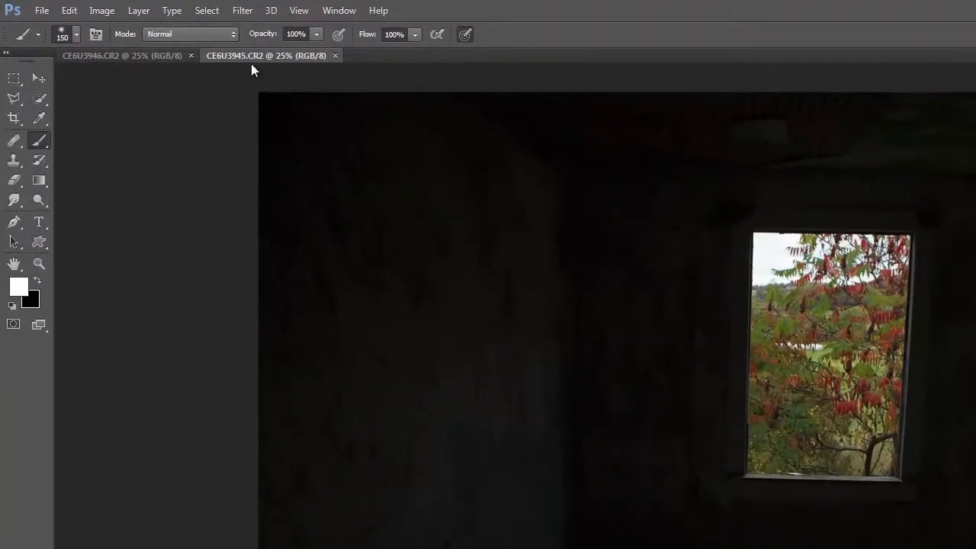
# - Compare the two open exposures and arrange their documents side by side in a 2-up Vertical layout
pyautogui.click(147, 57)
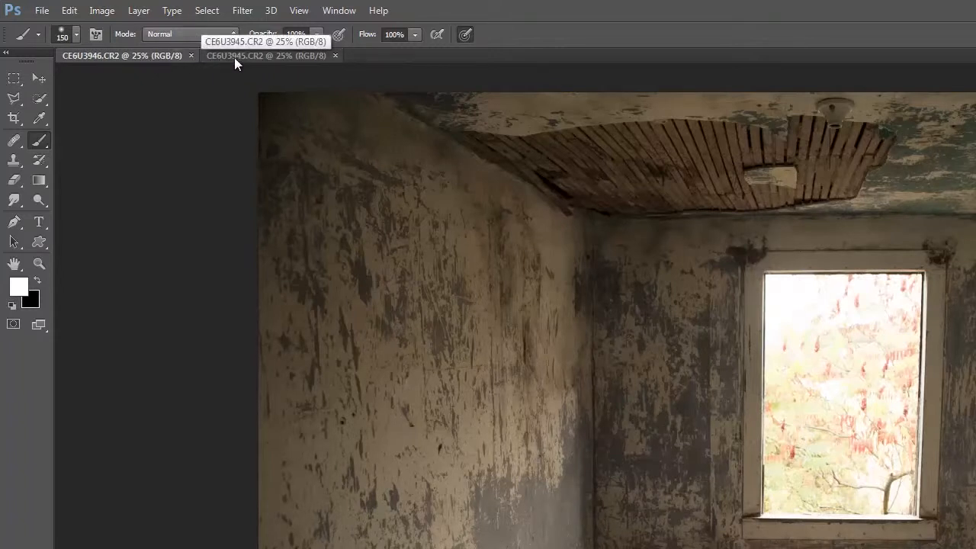
pyautogui.click(235, 58)
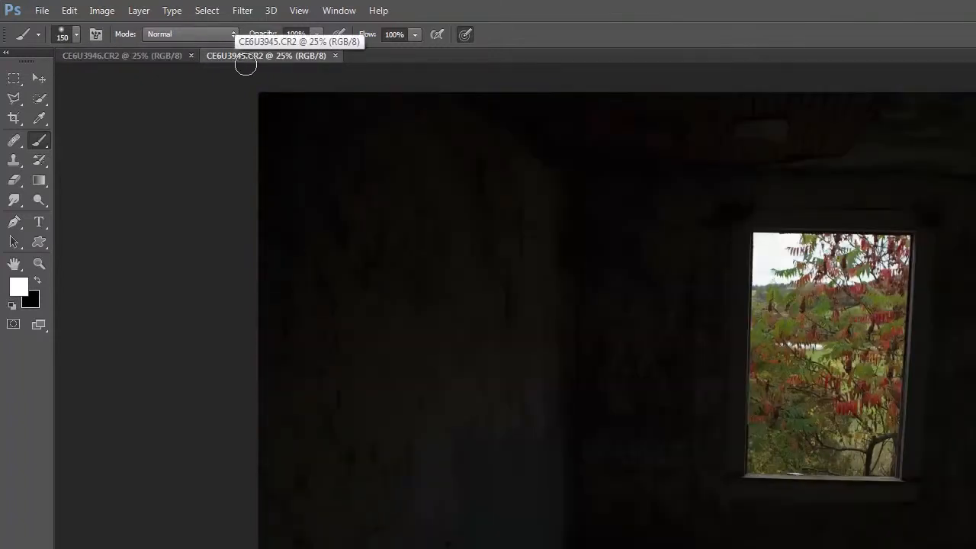
pyautogui.click(342, 11)
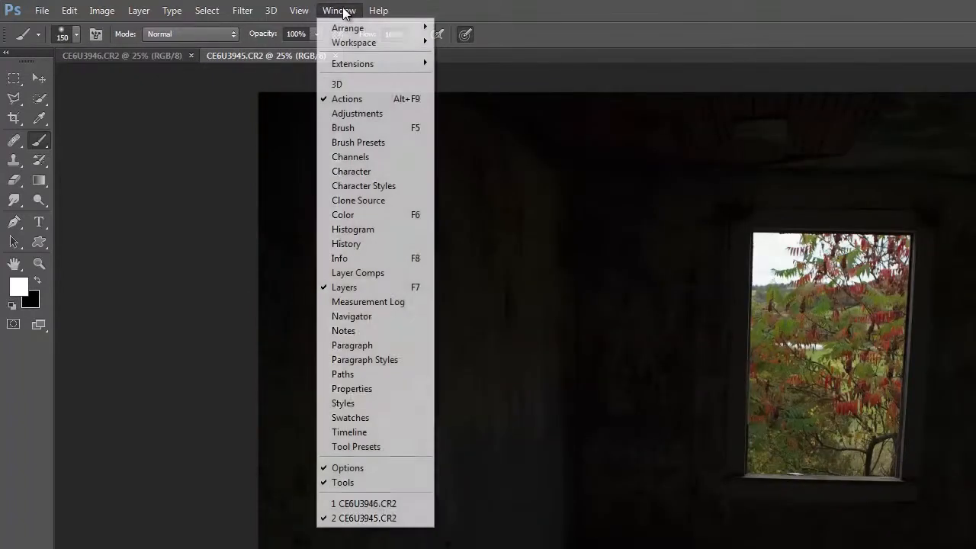
pyautogui.moveTo(348, 32)
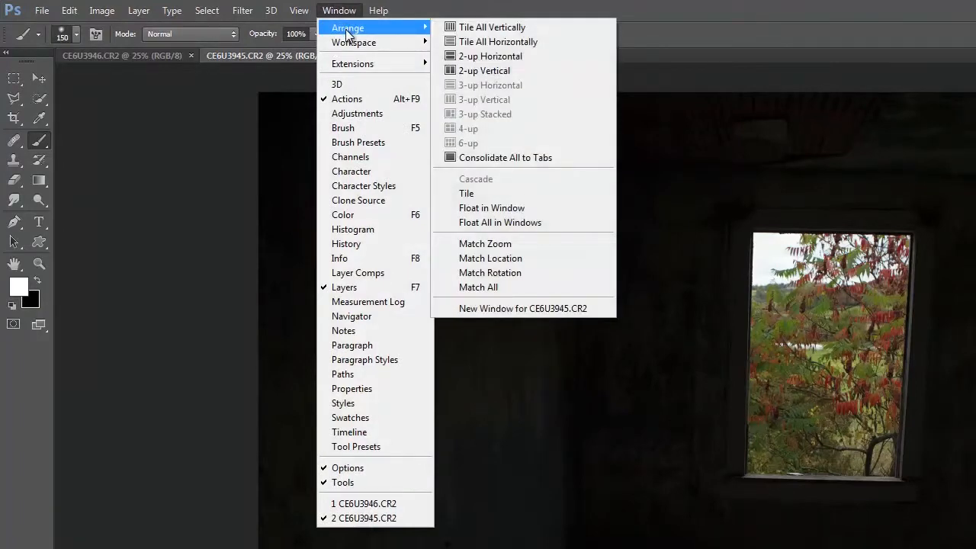
pyautogui.click(480, 71)
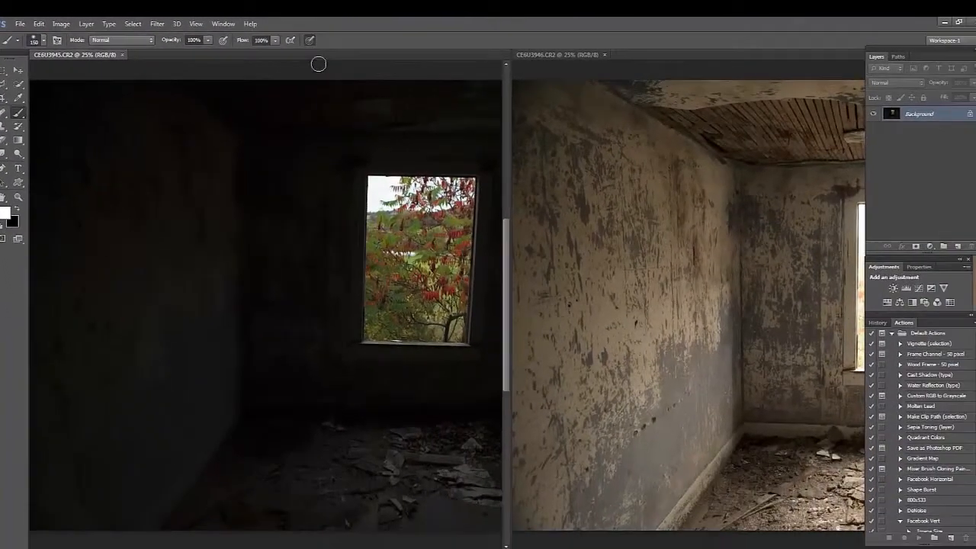
# - Copy the dark exposure into the CE6U3946.CR2 document as a new layer and close CE6U3945.CR2 without saving
pyautogui.click(17, 70)
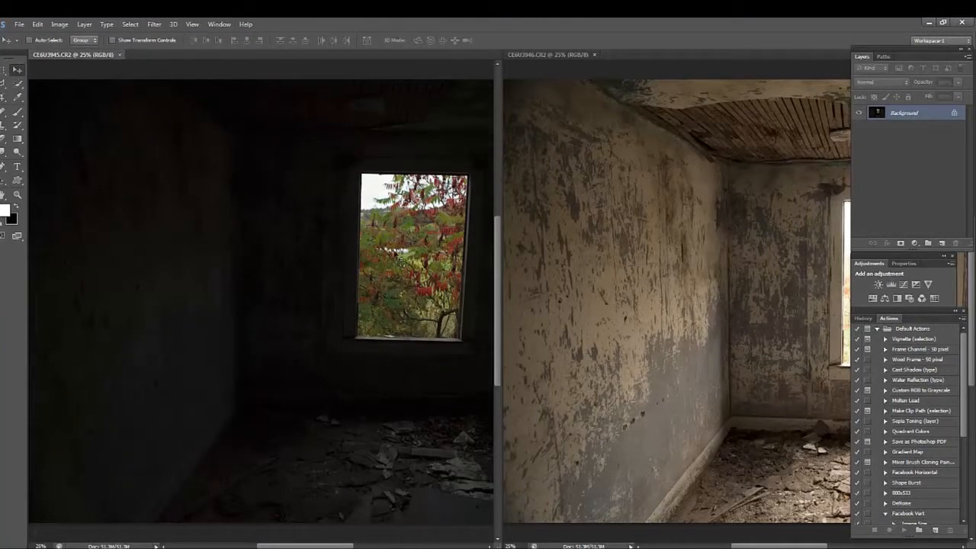
pyautogui.moveTo(392, 251); pyautogui.dragTo(629, 261)
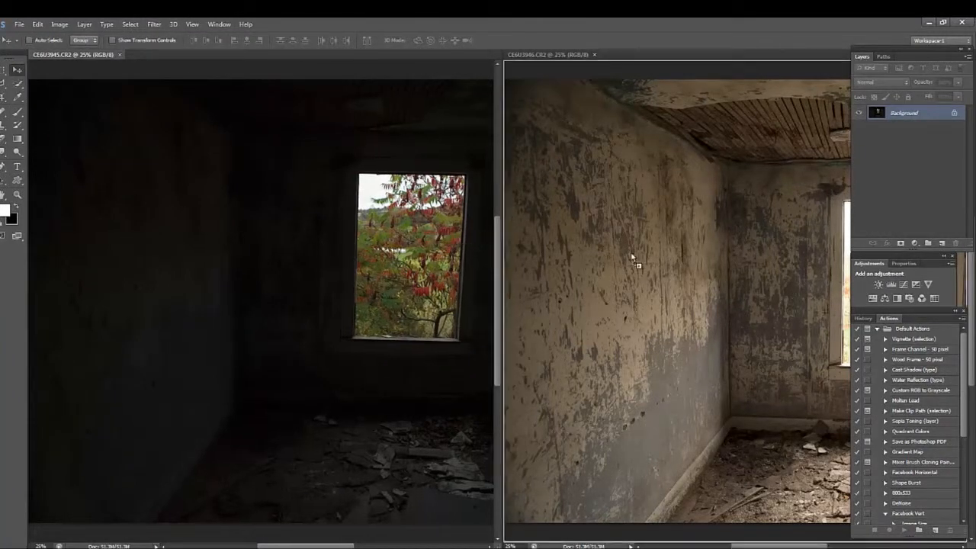
pyautogui.moveTo(786, 242); pyautogui.dragTo(786, 242)
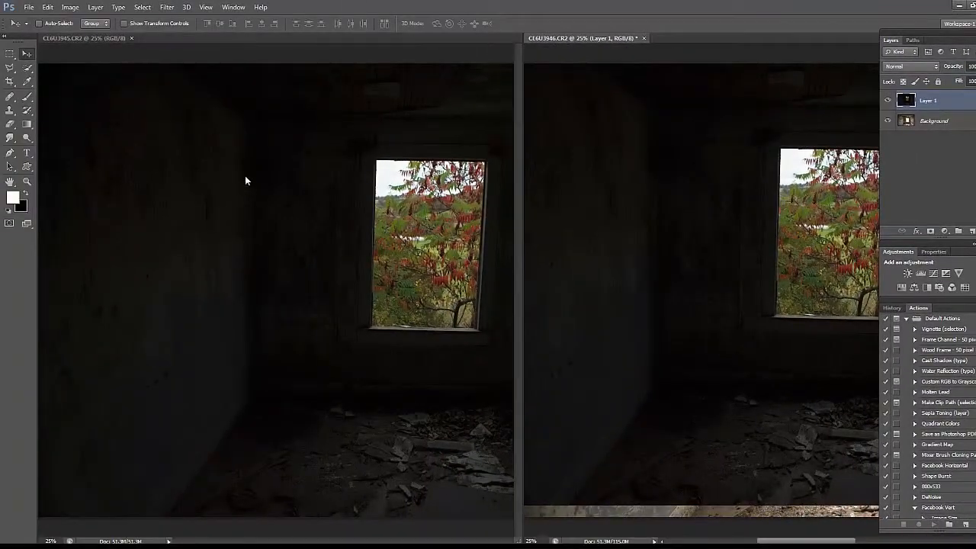
pyautogui.click(131, 38)
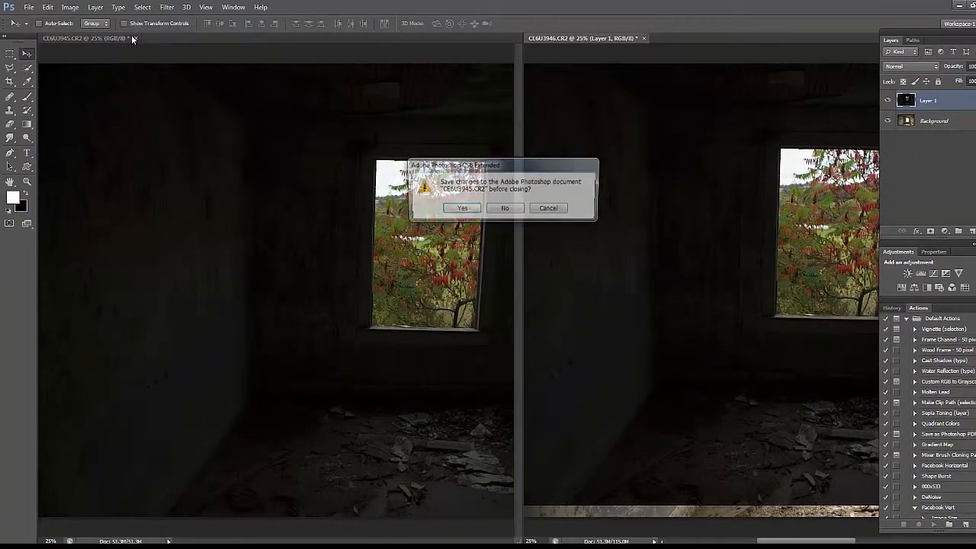
pyautogui.click(509, 210)
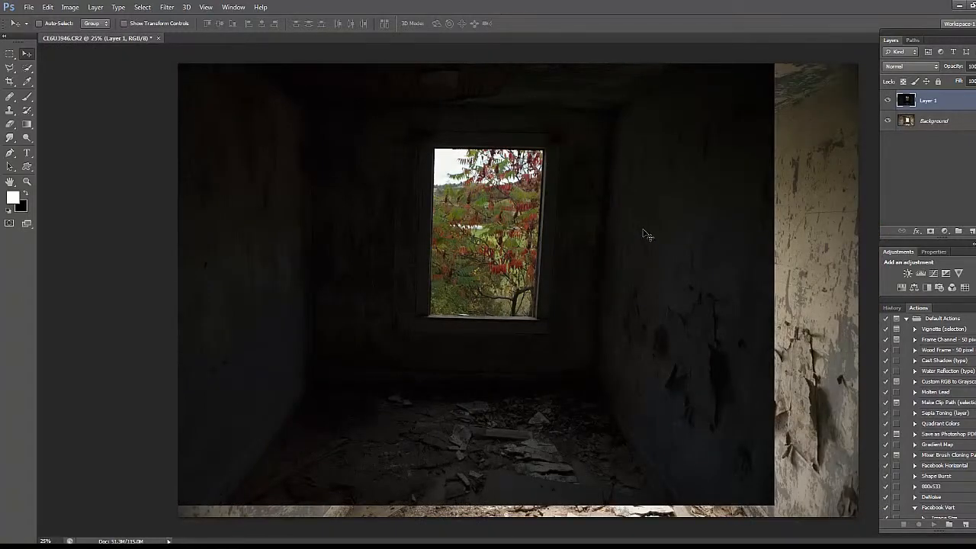
# - Lower Layer 1's opacity to 86% and move the layer so its window overlaps the window in the Background
pyautogui.hotkey('ctrl', '0')
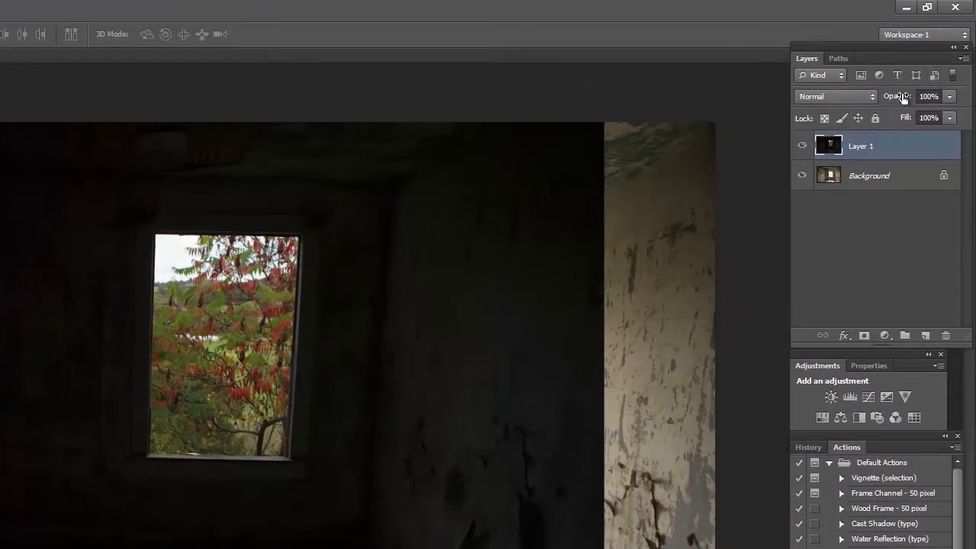
pyautogui.moveTo(903, 97); pyautogui.dragTo(891, 103)
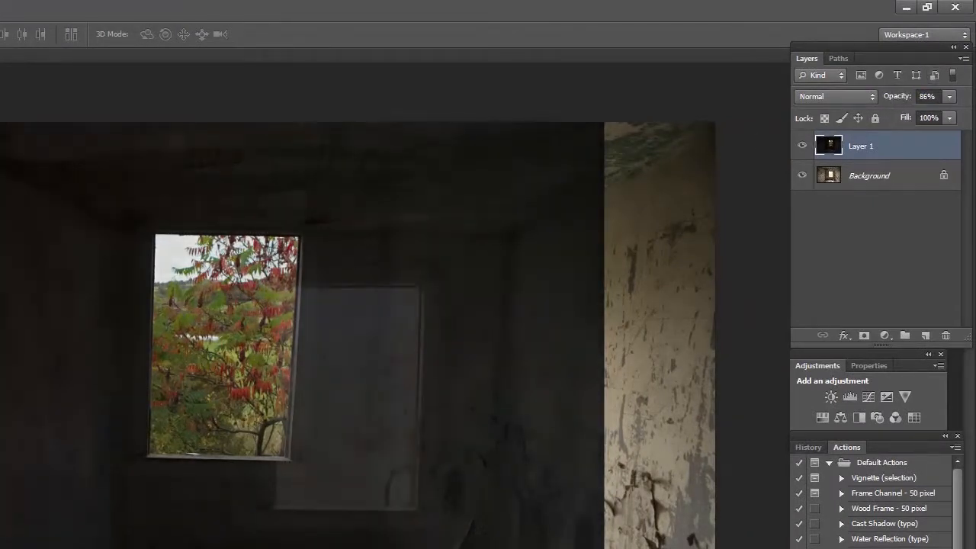
pyautogui.moveTo(141, 337); pyautogui.dragTo(241, 391)
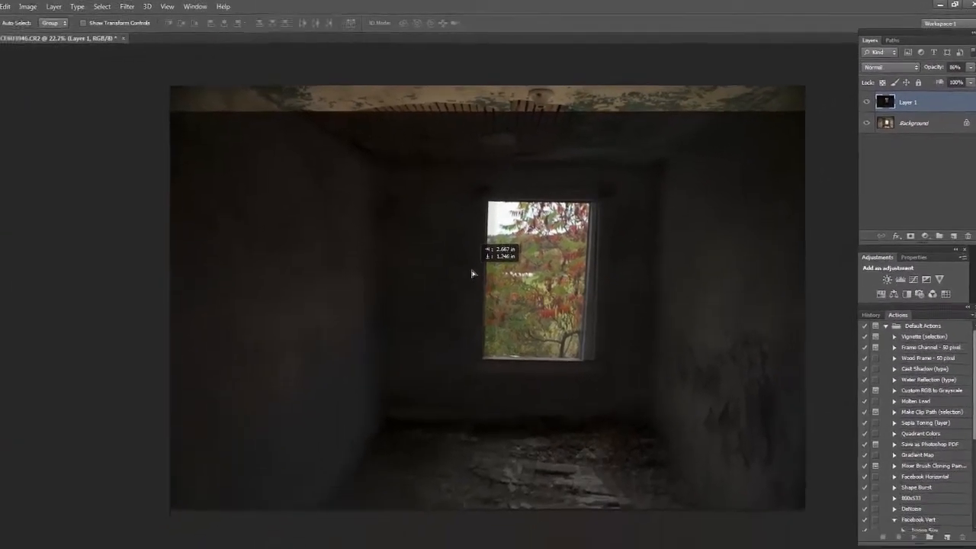
pyautogui.moveTo(473, 273); pyautogui.dragTo(488, 271)
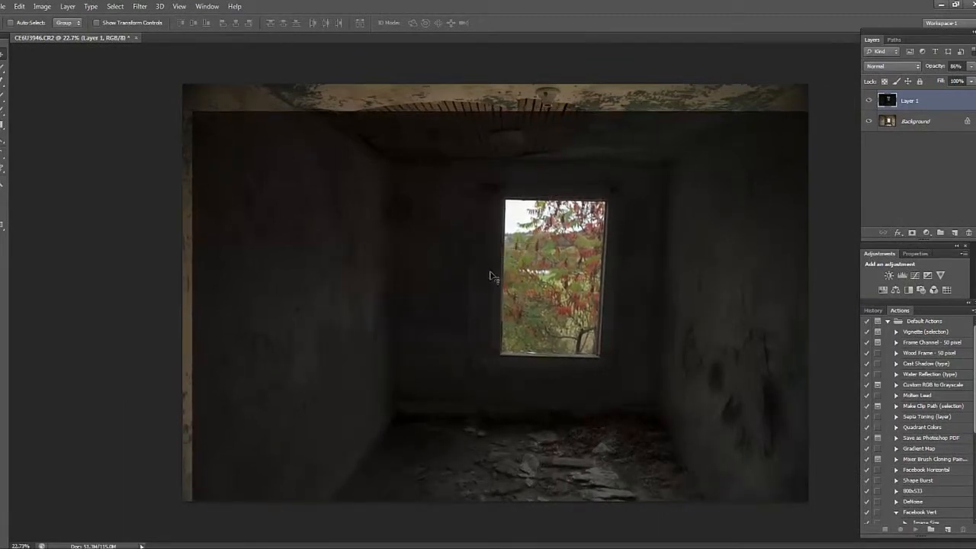
# - Skew Layer 1 by its two right-hand corners, raising the lower one slightly and pulling the upper one inward, to match the window frame
pyautogui.scroll(5, 546, 283)
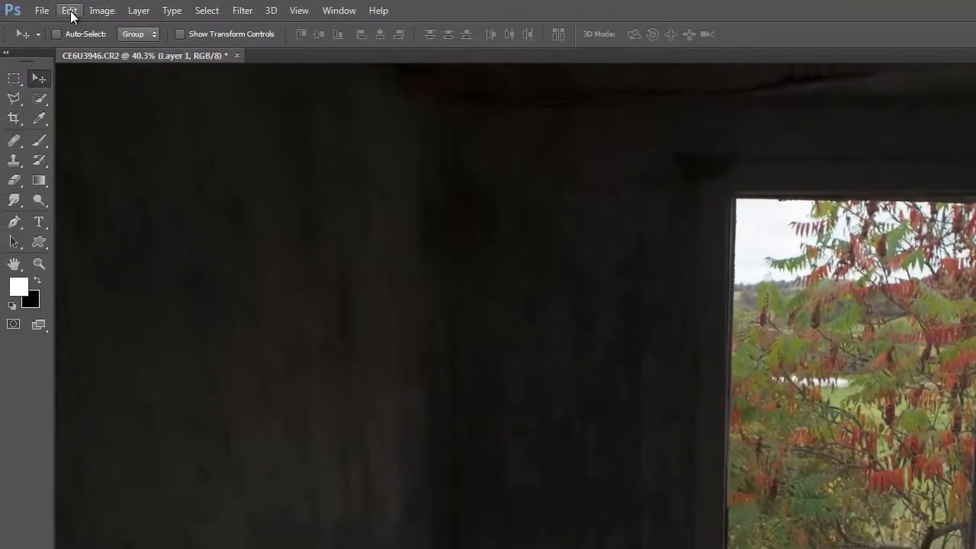
pyautogui.click(19, 6)
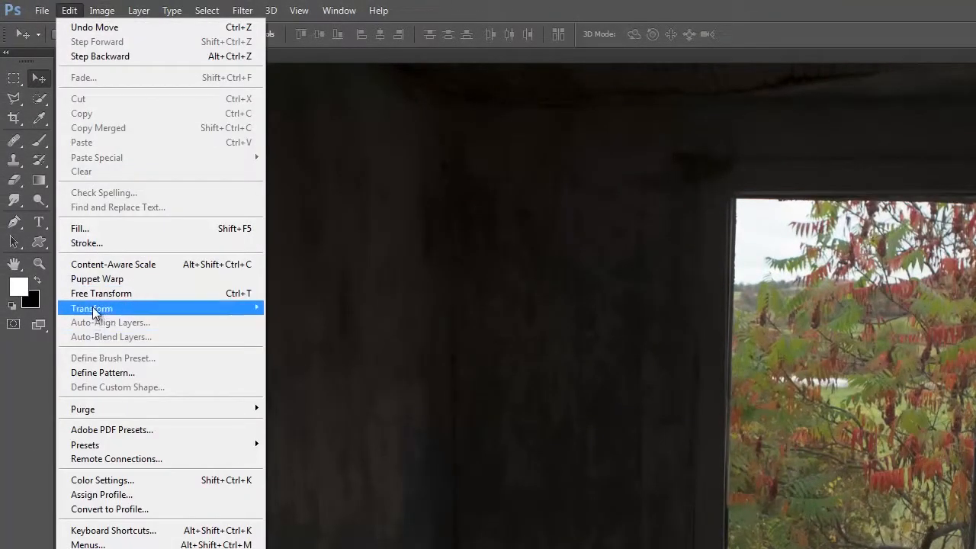
pyautogui.moveTo(93, 309)
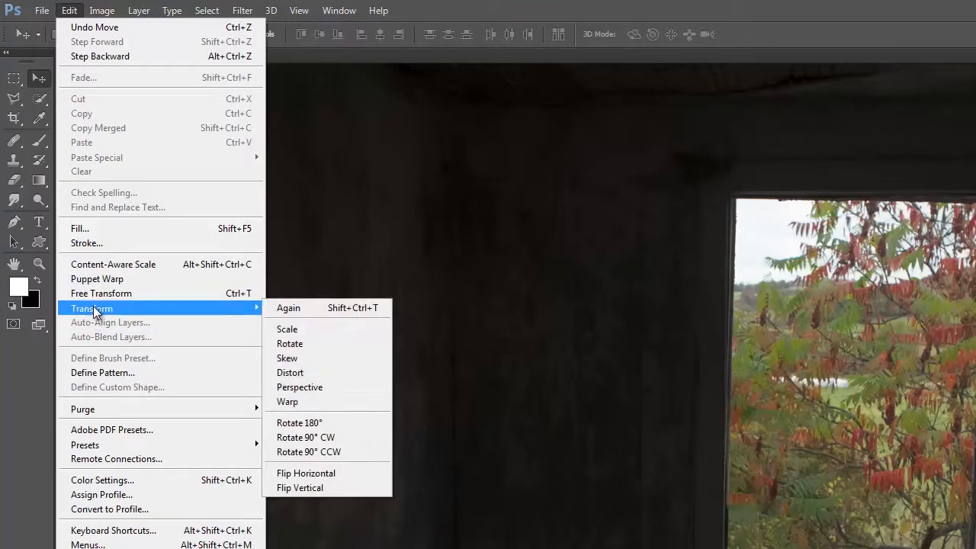
pyautogui.click(288, 360)
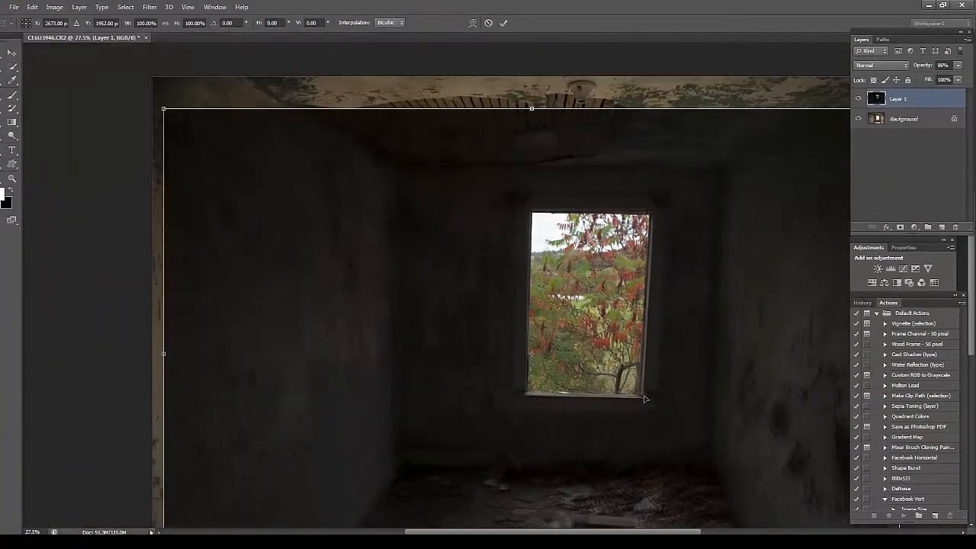
pyautogui.scroll(-2, 641, 395)
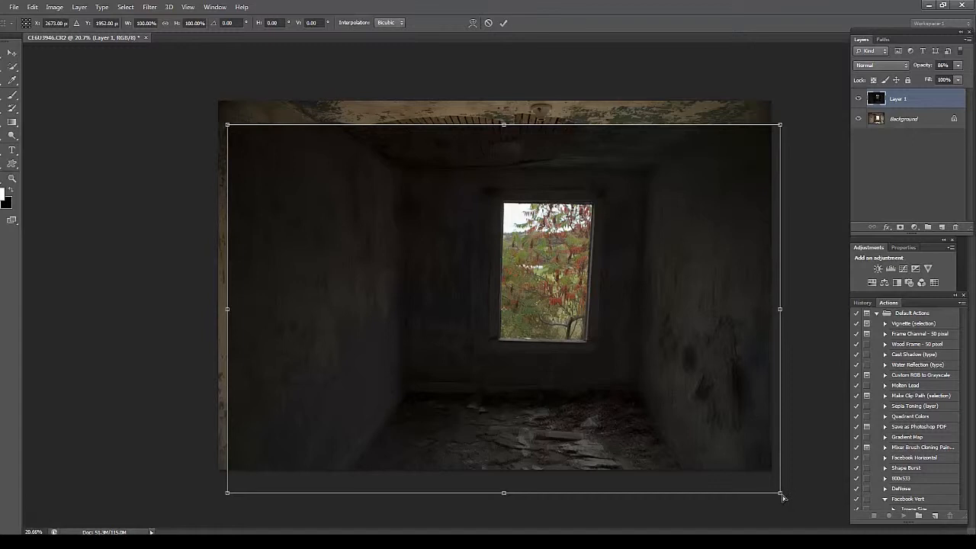
pyautogui.moveTo(782, 497); pyautogui.dragTo(783, 491)
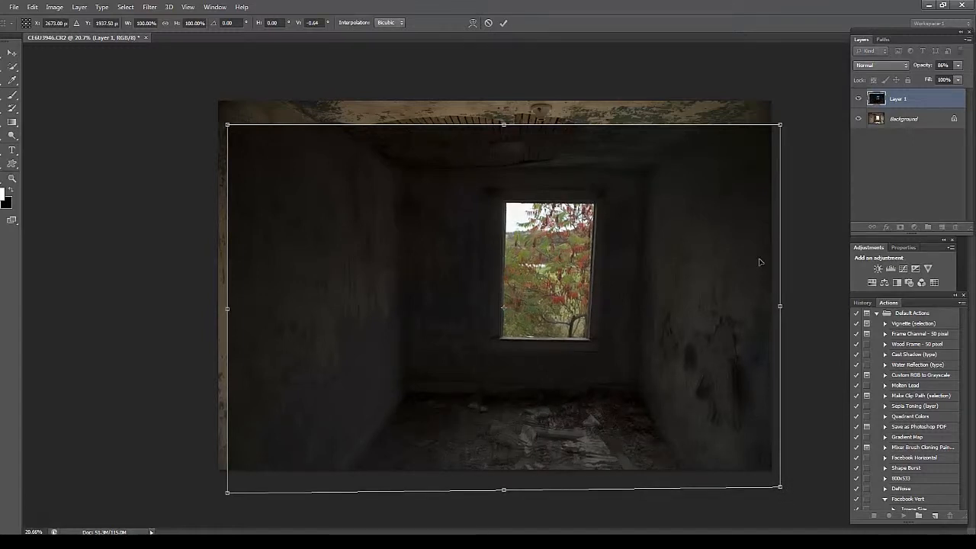
pyautogui.moveTo(778, 130); pyautogui.dragTo(768, 137)
pyautogui.scroll(5, 566, 255)
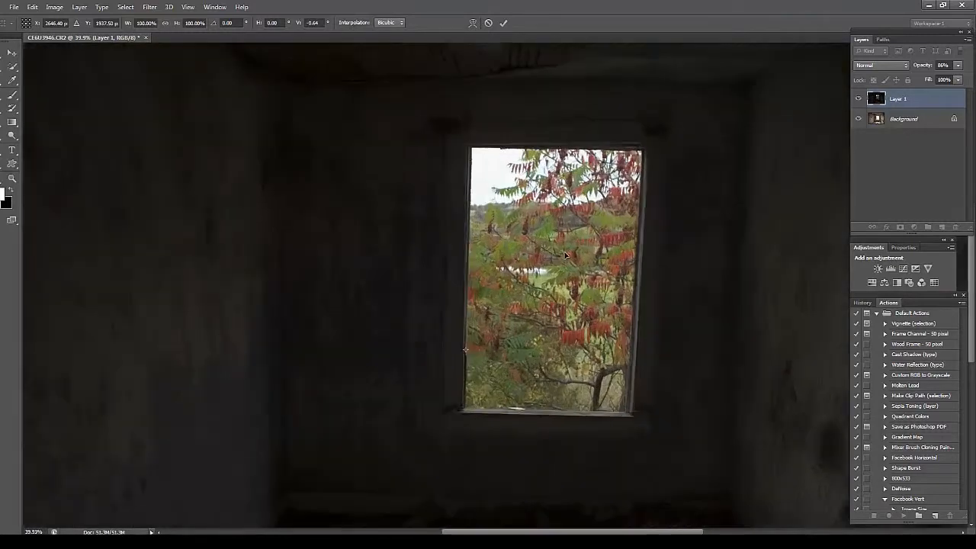
pyautogui.scroll(1, 565, 256)
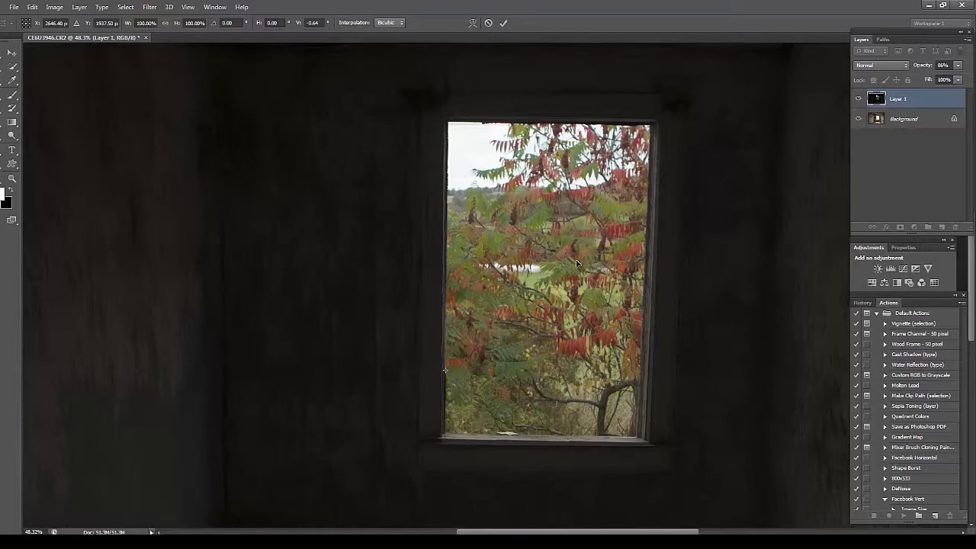
# - Scale Layer 1's width to 100.01% from its right edge and apply the transformation
pyautogui.rightClick(577, 264)
pyautogui.click(594, 283)
pyautogui.scroll(-5, 599, 316)
pyautogui.scroll(-1, 619, 350)
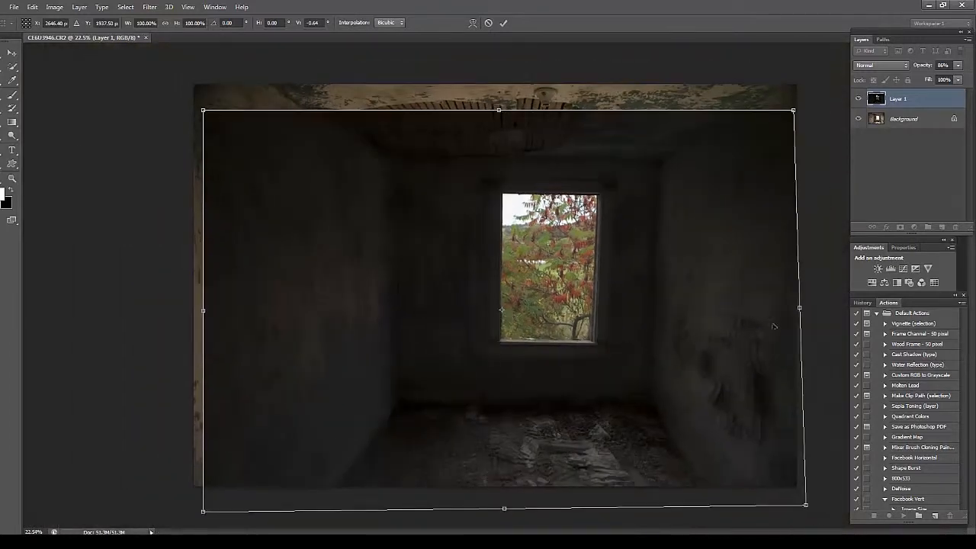
pyautogui.moveTo(801, 308); pyautogui.dragTo(800, 306)
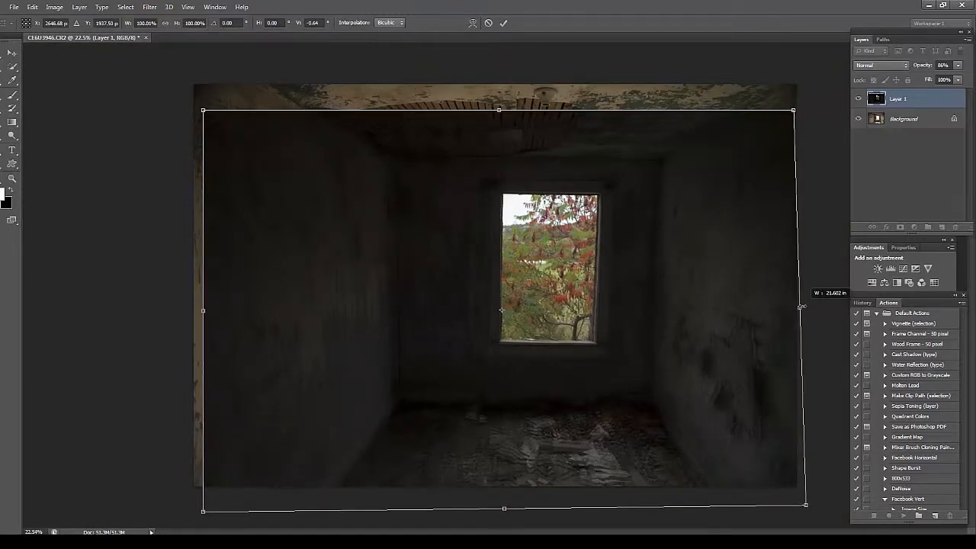
pyautogui.scroll(4, 552, 324)
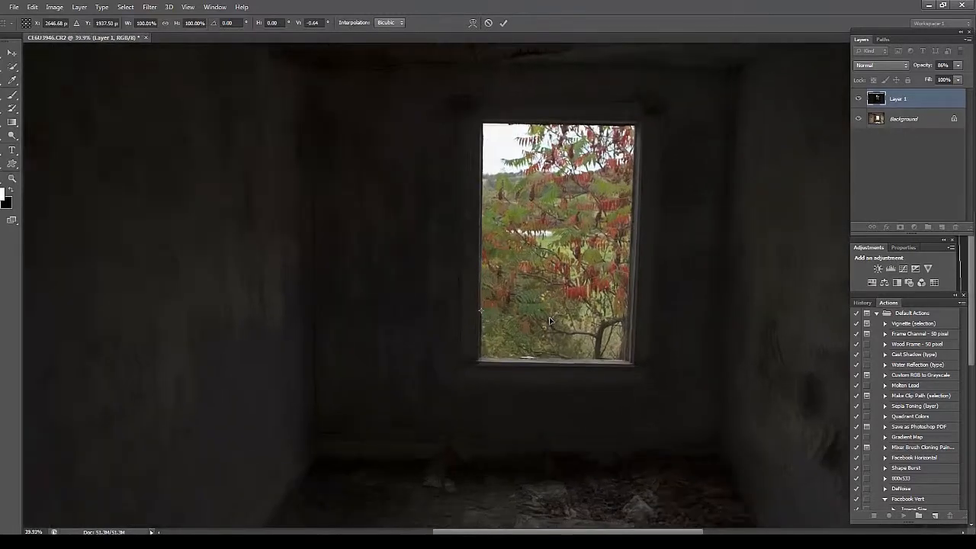
pyautogui.scroll(-4, 551, 321)
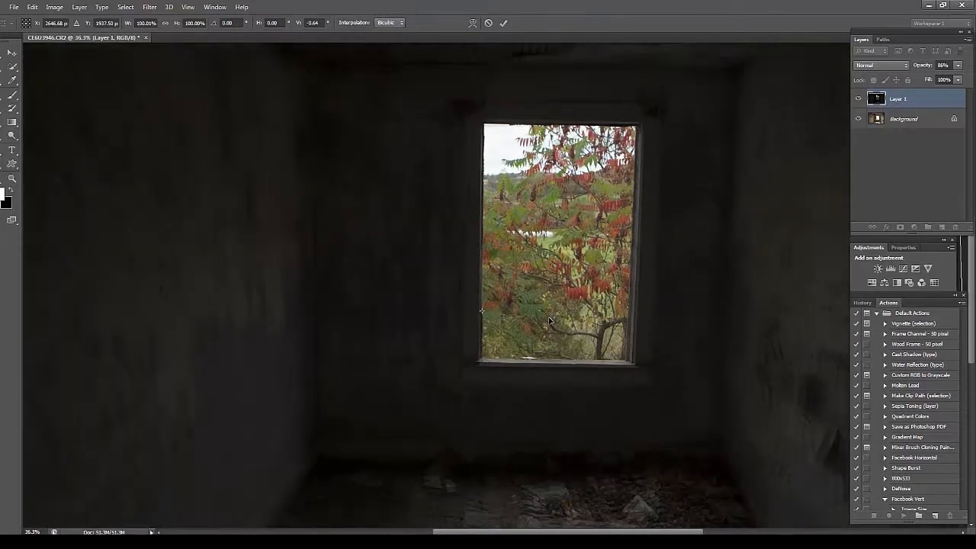
pyautogui.click(504, 23)
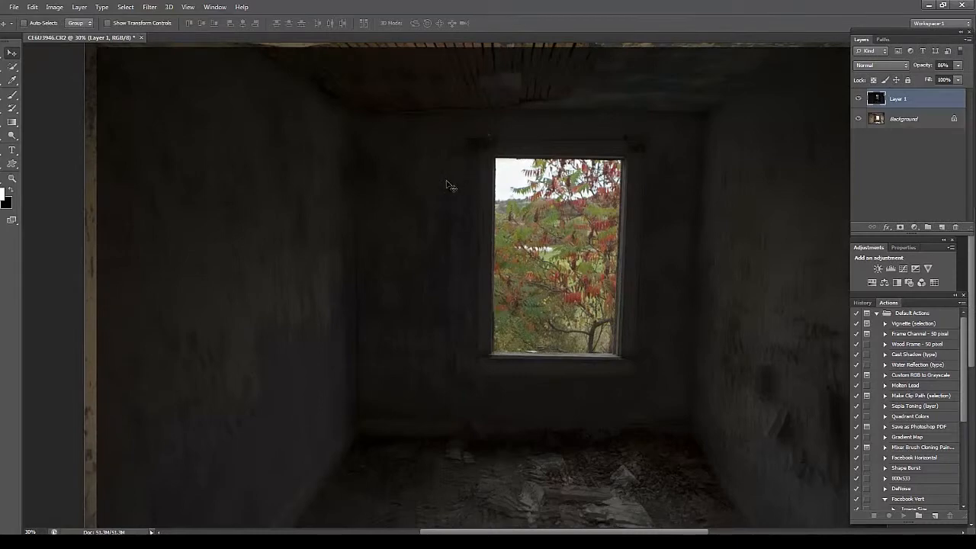
# - Restore Layer 1's opacity to 100% and add a black layer mask that hides the whole layer
pyautogui.scroll(-3, 441, 231)
pyautogui.scroll(-1, 439, 232)
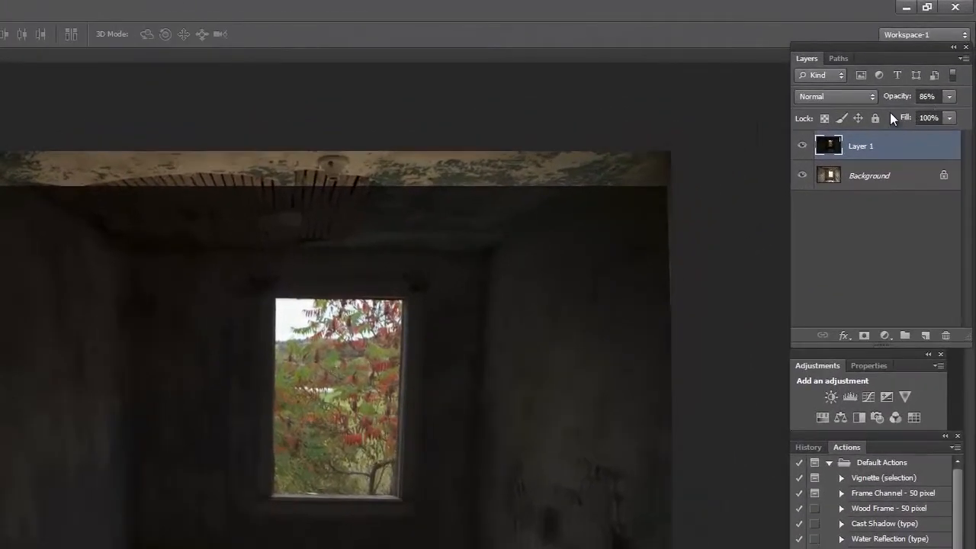
pyautogui.moveTo(895, 97); pyautogui.dragTo(930, 101)
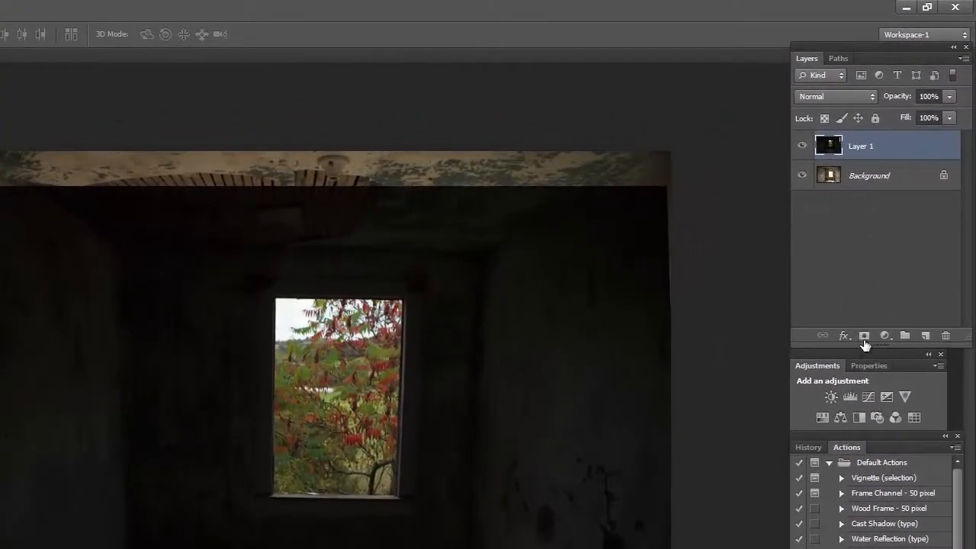
pyautogui.keyDown('alt'); pyautogui.click(864, 336); pyautogui.keyUp('alt')
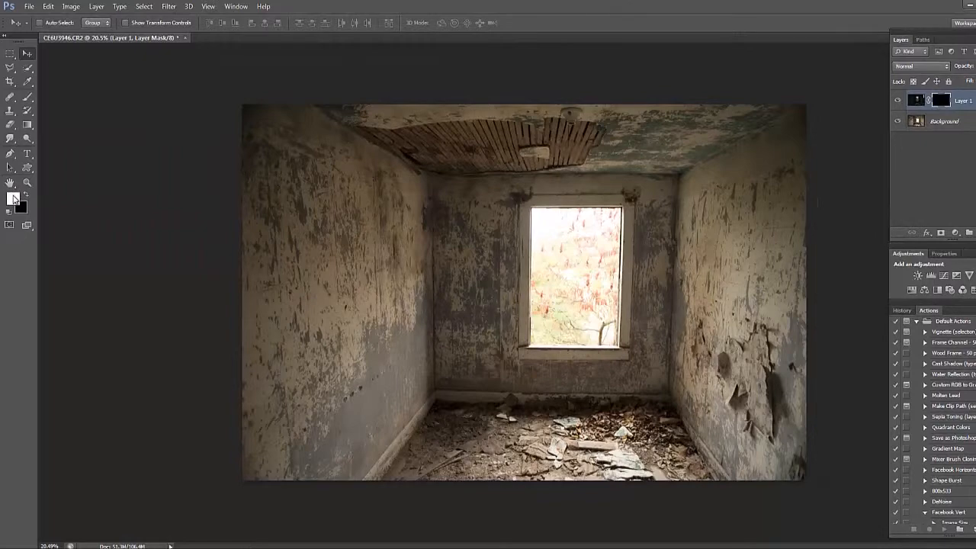
# - Paint white on Layer 1's mask with an enlarged brush over the middle of the window to reveal the dark exposure
pyautogui.click(28, 99)
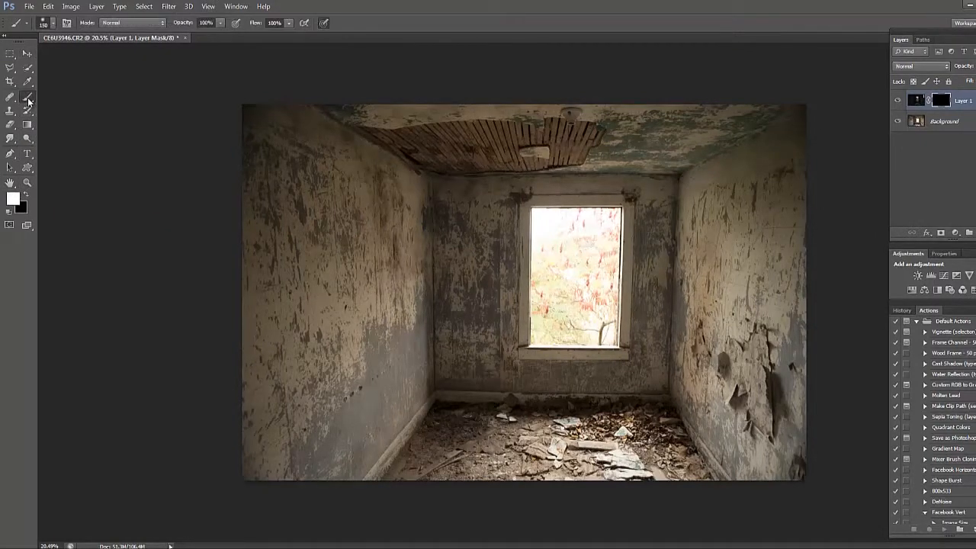
pyautogui.scroll(2, 563, 252)
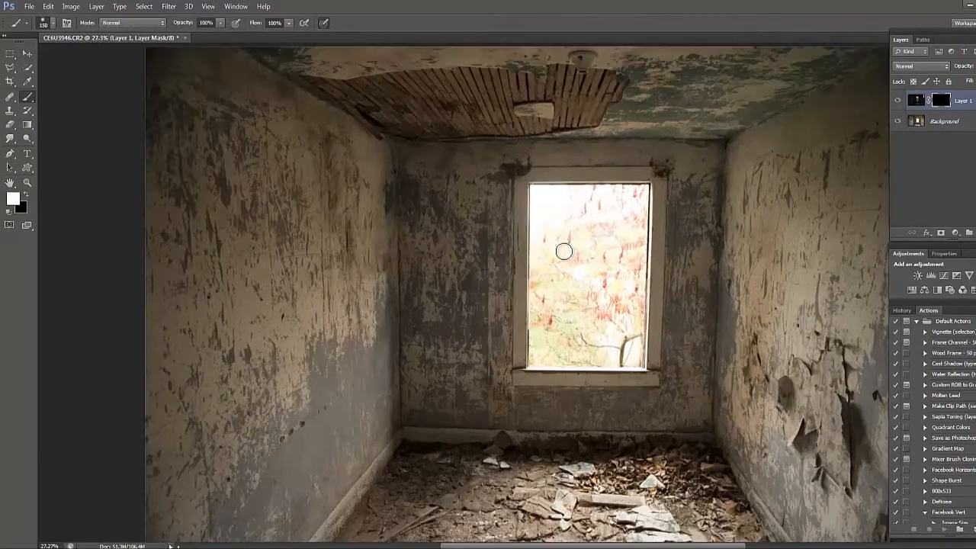
pyautogui.scroll(2, 568, 252)
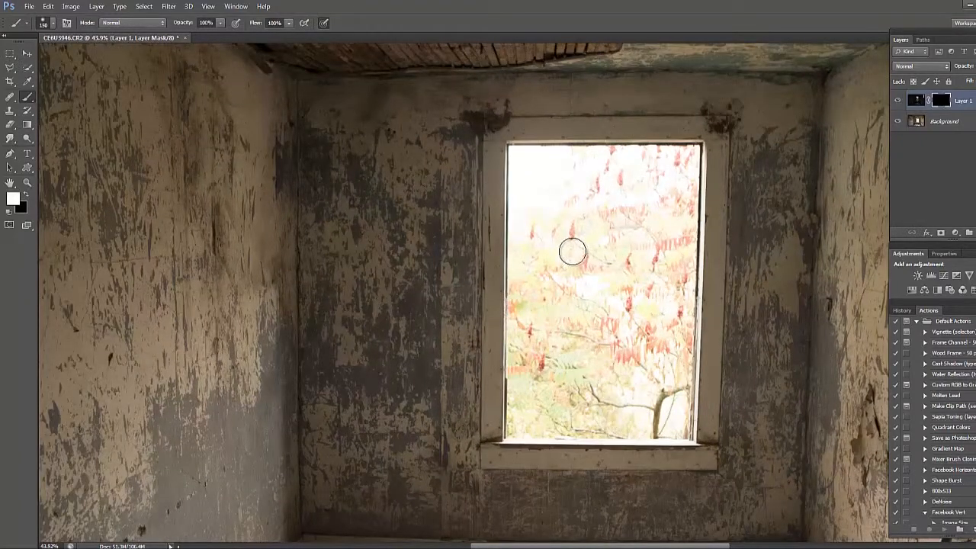
pyautogui.scroll(2, 568, 244)
pyautogui.press(']')
pyautogui.press(']')
pyautogui.press(']')
pyautogui.press(']')
pyautogui.moveTo(562, 227)
pyautogui.mouseDown()
pyautogui.moveTo(572, 300)
pyautogui.moveTo(566, 217)
pyautogui.moveTo(578, 198)
pyautogui.moveTo(639, 211)
pyautogui.moveTo(651, 338)
pyautogui.moveTo(680, 198)
pyautogui.moveTo(687, 252)
pyautogui.moveTo(674, 406)
pyautogui.moveTo(581, 402)
pyautogui.moveTo(608, 431)
pyautogui.moveTo(646, 443)
pyautogui.moveTo(571, 465)
pyautogui.mouseUp()
# - Paint white on the mask with a smaller brush along the window's edges and lower part to reveal the rest of the view
pyautogui.press('[')
pyautogui.press('[')
pyautogui.press('[')
pyautogui.press('[')
pyautogui.moveTo(519, 336)
pyautogui.mouseDown()
pyautogui.moveTo(514, 157)
pyautogui.moveTo(503, 132)
pyautogui.moveTo(497, 324)
pyautogui.moveTo(516, 417)
pyautogui.moveTo(496, 324)
pyautogui.moveTo(492, 378)
pyautogui.moveTo(512, 491)
pyautogui.moveTo(701, 477)
pyautogui.moveTo(706, 488)
pyautogui.moveTo(721, 458)
pyautogui.moveTo(719, 133)
pyautogui.moveTo(520, 137)
pyautogui.moveTo(506, 180)
pyautogui.moveTo(648, 171)
pyautogui.moveTo(690, 161)
pyautogui.moveTo(732, 131)
pyautogui.moveTo(736, 458)
pyautogui.moveTo(614, 261)
pyautogui.moveTo(584, 316)
pyautogui.mouseUp()
pyautogui.moveTo(541, 289)
pyautogui.mouseDown()
pyautogui.moveTo(549, 374)
pyautogui.moveTo(543, 474)
pyautogui.mouseUp()
pyautogui.moveTo(665, 441)
pyautogui.mouseDown()
pyautogui.moveTo(682, 461)
pyautogui.moveTo(686, 503)
pyautogui.moveTo(580, 506)
pyautogui.moveTo(515, 492)
pyautogui.mouseUp()
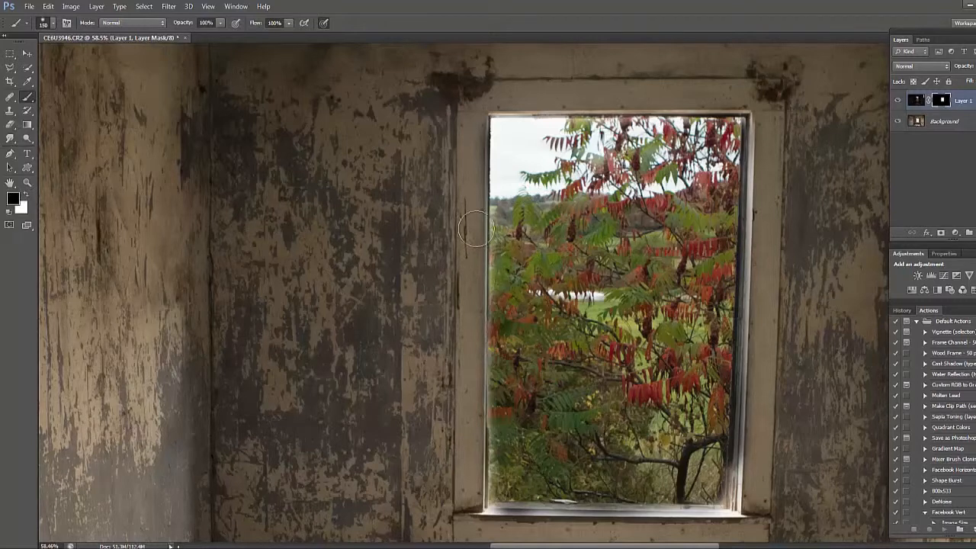
# - Paint black on the mask along the window's left frame, sill and lower right frame, reducing the brush to 80, to restore the bright woodwork
pyautogui.moveTo(466, 244); pyautogui.dragTo(462, 453)
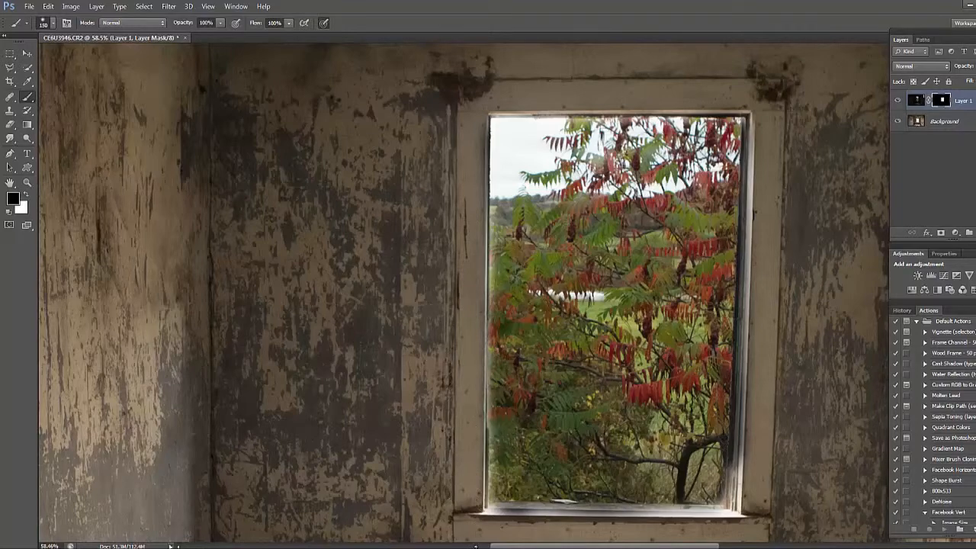
pyautogui.scroll(3, 503, 520)
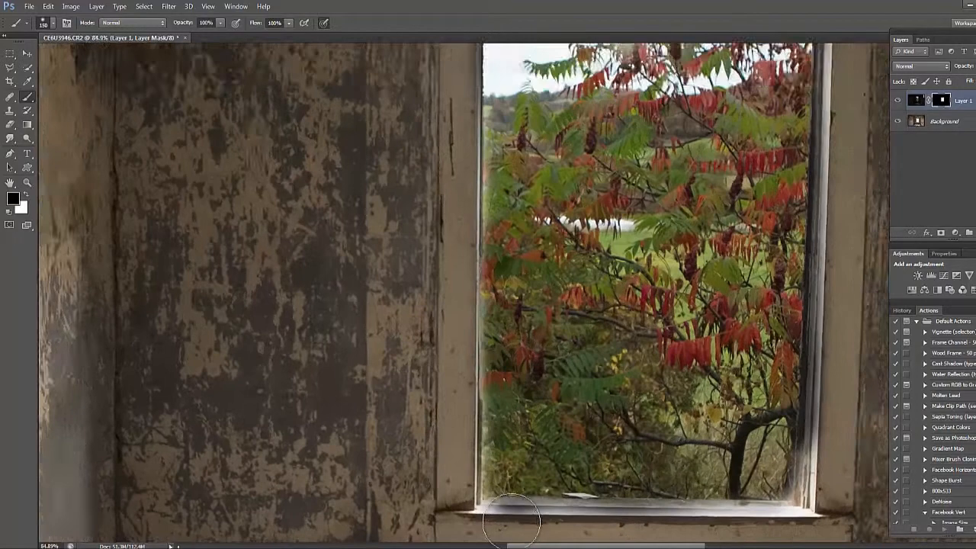
pyautogui.moveTo(509, 511); pyautogui.dragTo(382, 337)
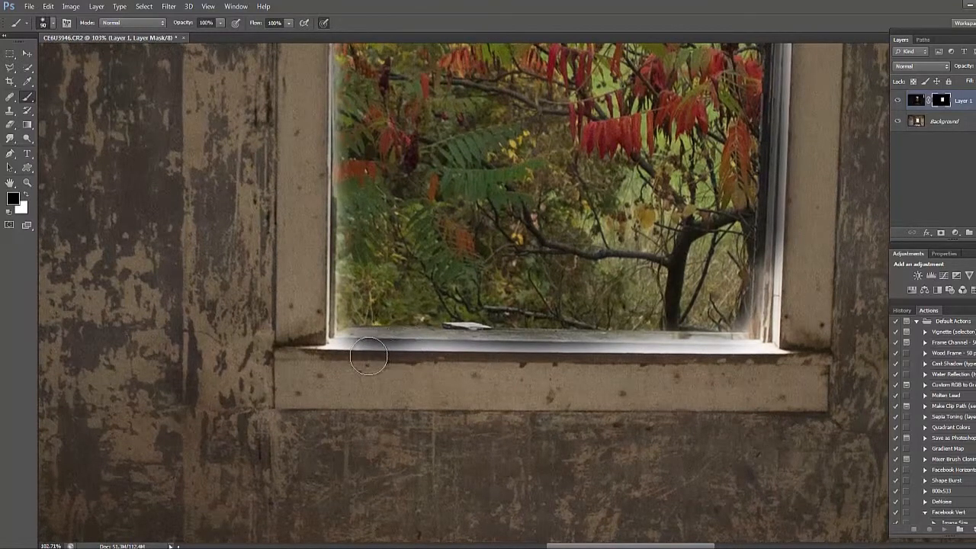
pyautogui.moveTo(349, 350)
pyautogui.mouseDown()
pyautogui.moveTo(730, 342)
pyautogui.moveTo(777, 352)
pyautogui.mouseUp()
pyautogui.moveTo(794, 244)
pyautogui.mouseDown()
pyautogui.moveTo(789, 117)
pyautogui.moveTo(779, 291)
pyautogui.moveTo(788, 382)
pyautogui.mouseUp()
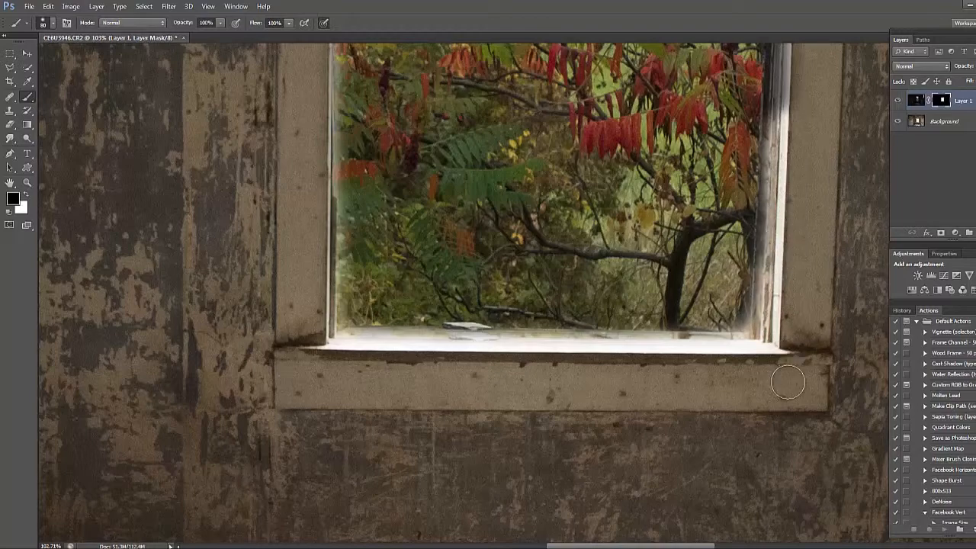
# - Paint black on the mask up the window's right frame to its upper corner to restore the bright woodwork
pyautogui.scroll(5, 774, 175)
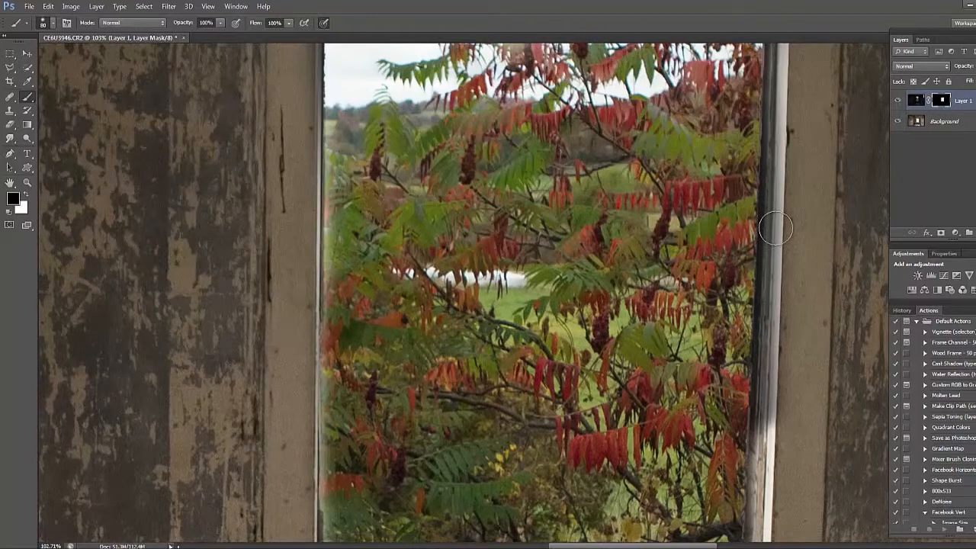
pyautogui.moveTo(775, 229); pyautogui.dragTo(767, 462)
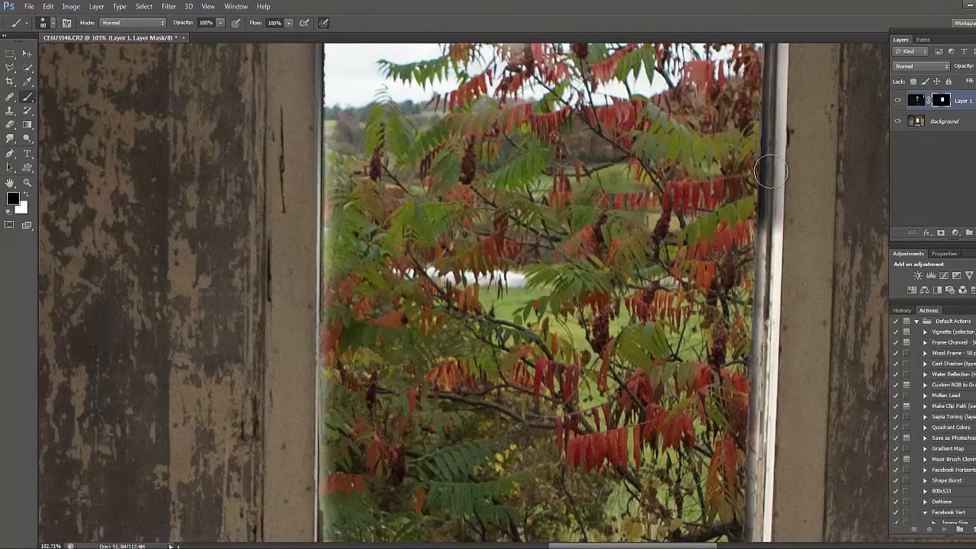
pyautogui.moveTo(776, 143); pyautogui.dragTo(754, 241)
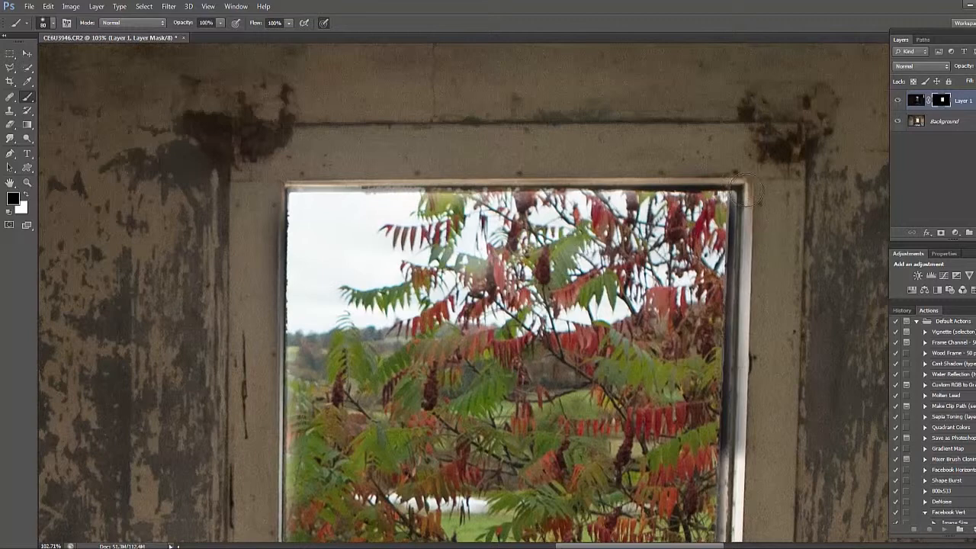
pyautogui.moveTo(746, 192)
pyautogui.mouseDown()
pyautogui.moveTo(740, 392)
pyautogui.moveTo(753, 485)
pyautogui.mouseUp()
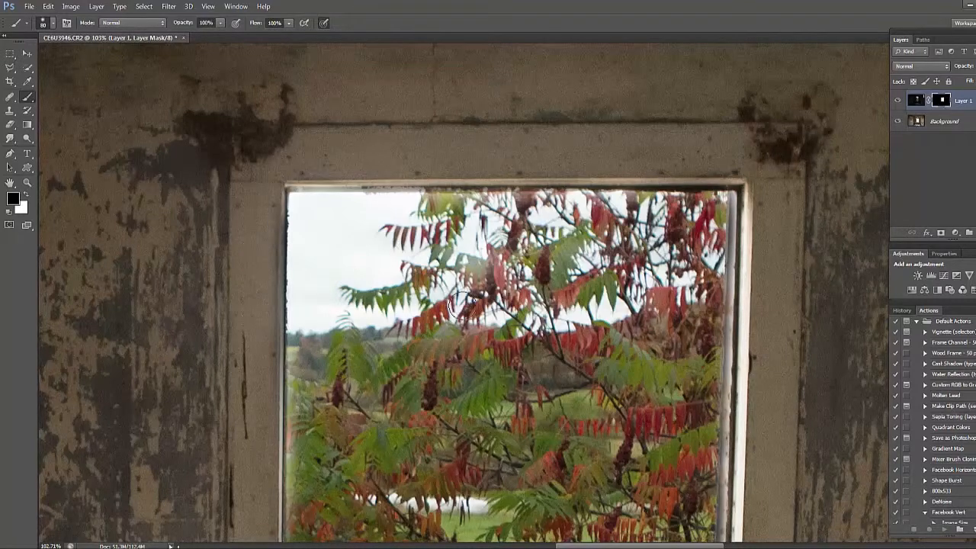
# - Compare the image with Layer 1 hidden and shown, and set the layer's opacity to 91%
pyautogui.scroll(-3, 458, 311)
pyautogui.scroll(-5, 462, 335)
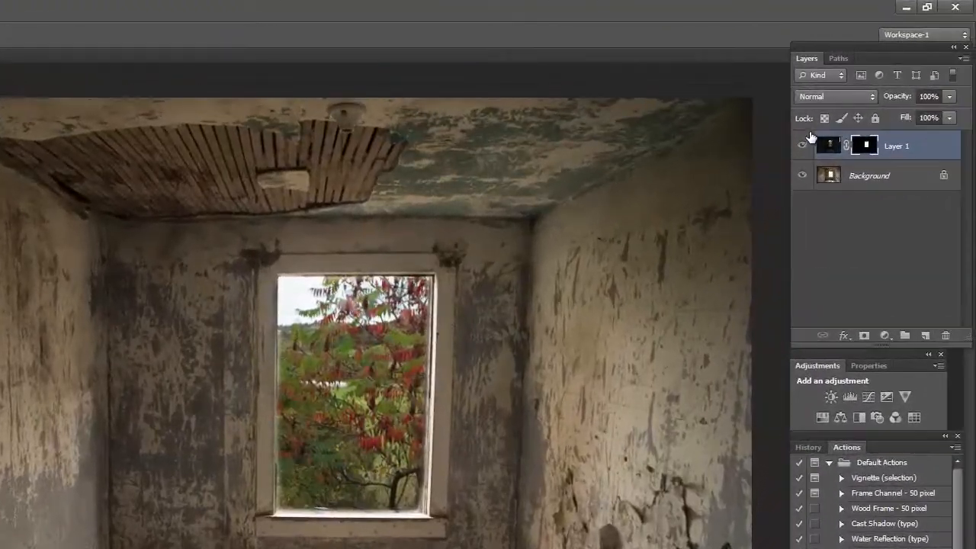
pyautogui.click(802, 147)
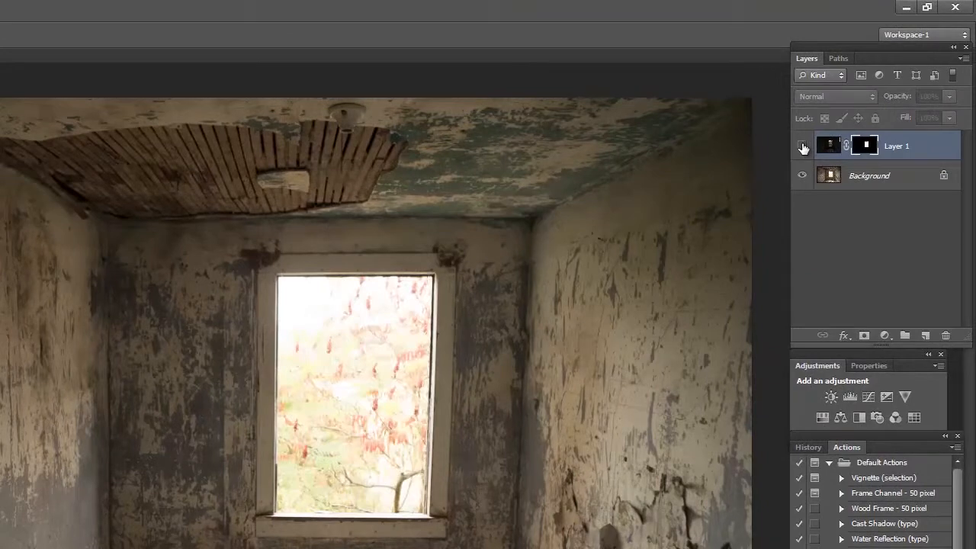
pyautogui.click(802, 147)
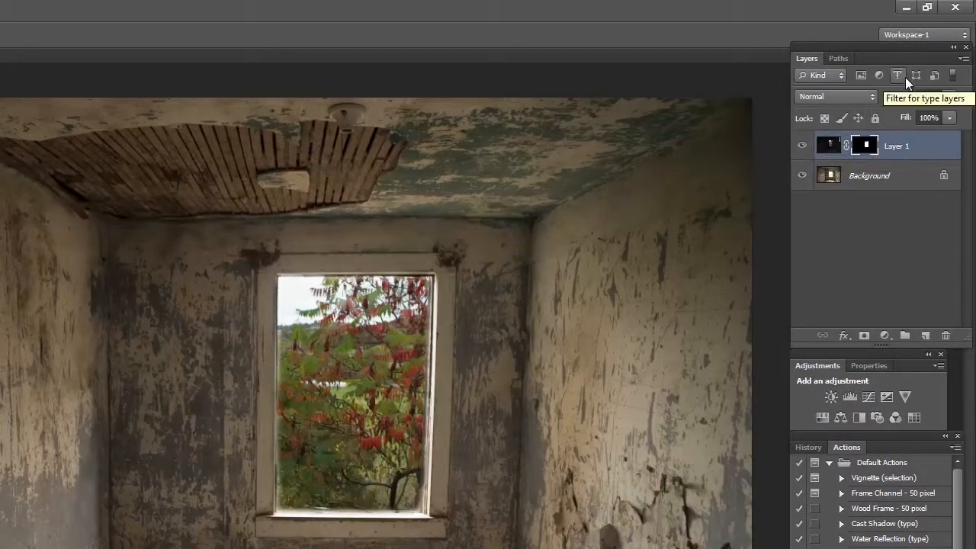
pyautogui.moveTo(902, 98); pyautogui.dragTo(891, 100)
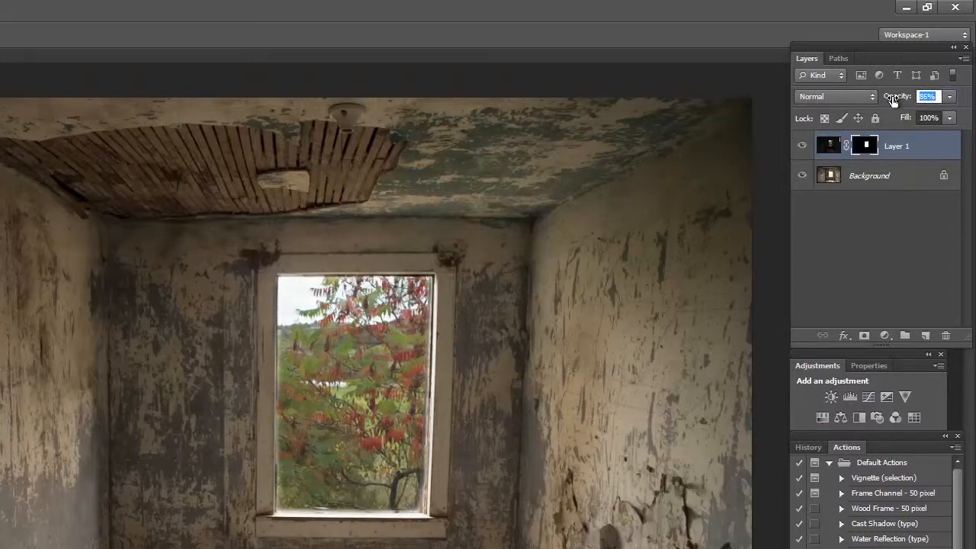
pyautogui.moveTo(896, 101); pyautogui.dragTo(898, 100)
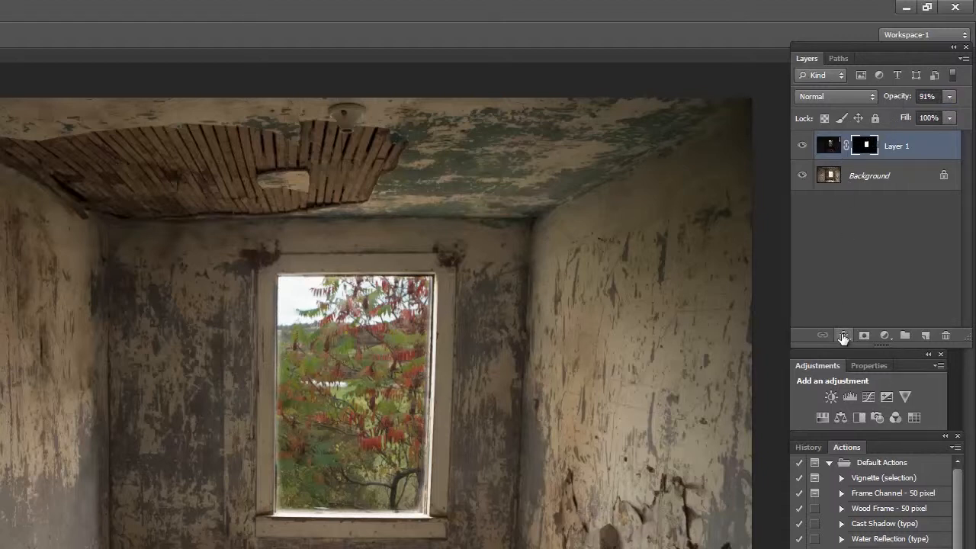
# - Add a Hue/Saturation adjustment clipped to Layer 1 and lower its saturation to -21
pyautogui.click(844, 336)
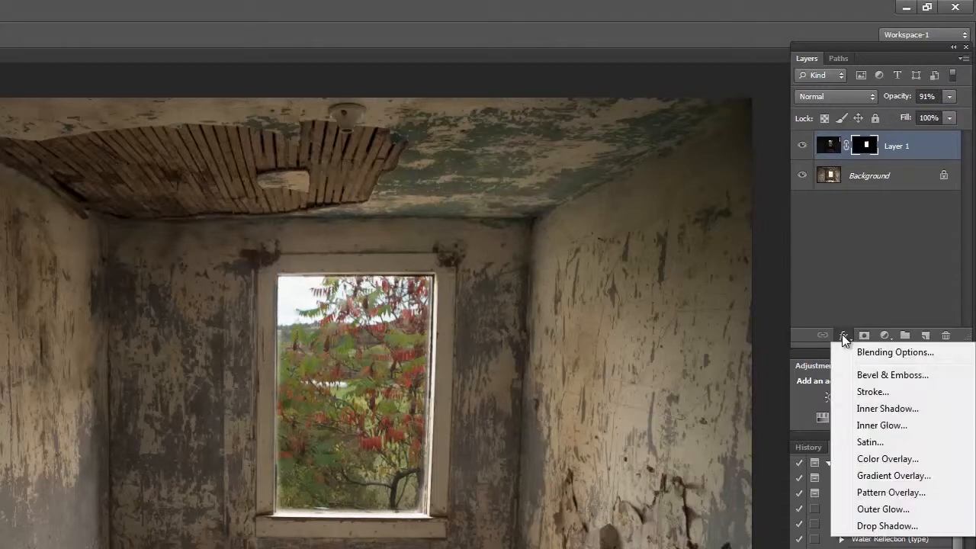
pyautogui.click(829, 147)
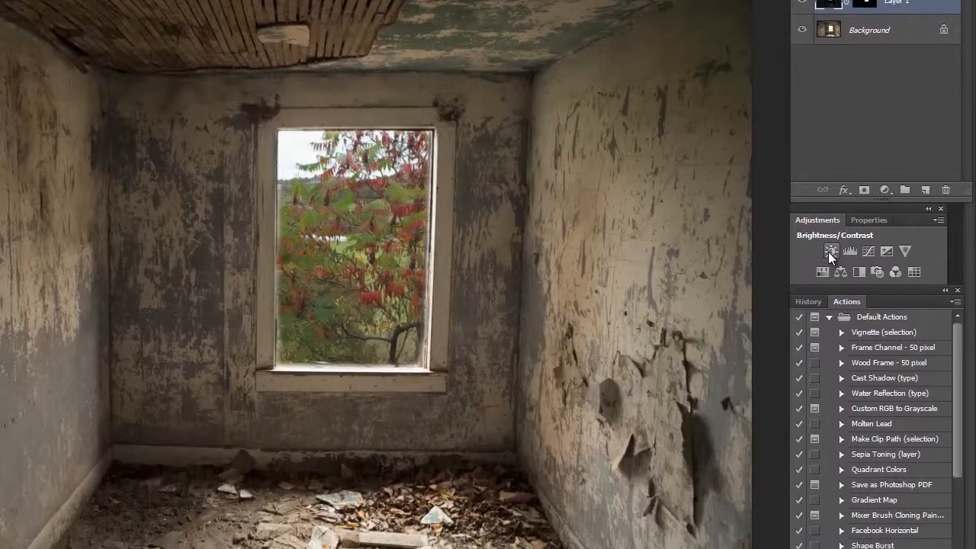
pyautogui.click(823, 272)
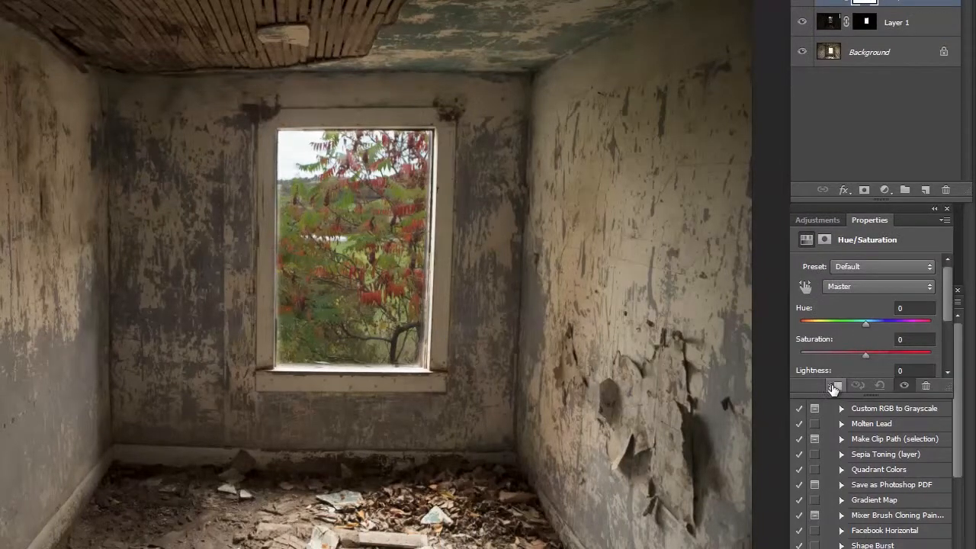
pyautogui.click(834, 386)
pyautogui.moveTo(866, 354); pyautogui.dragTo(840, 364)
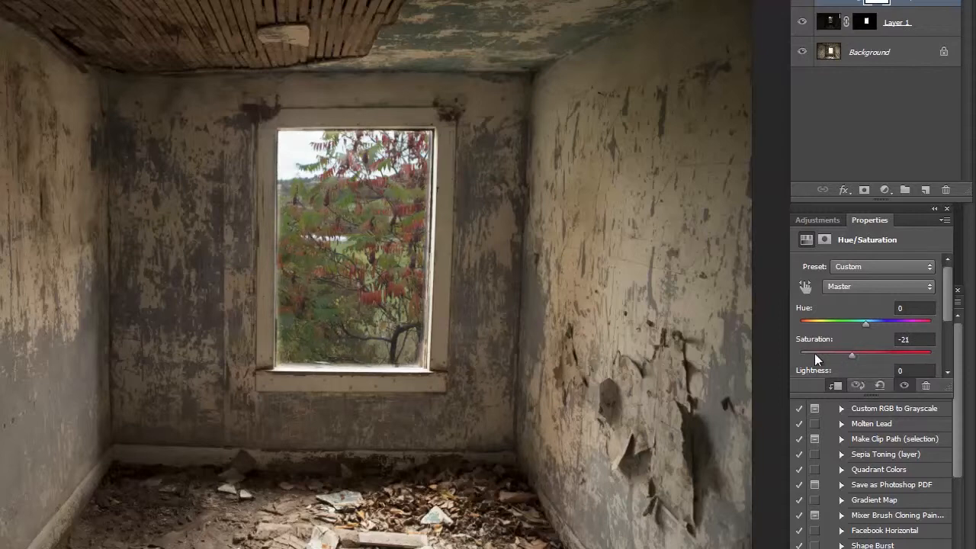
pyautogui.scroll(-3, 558, 303)
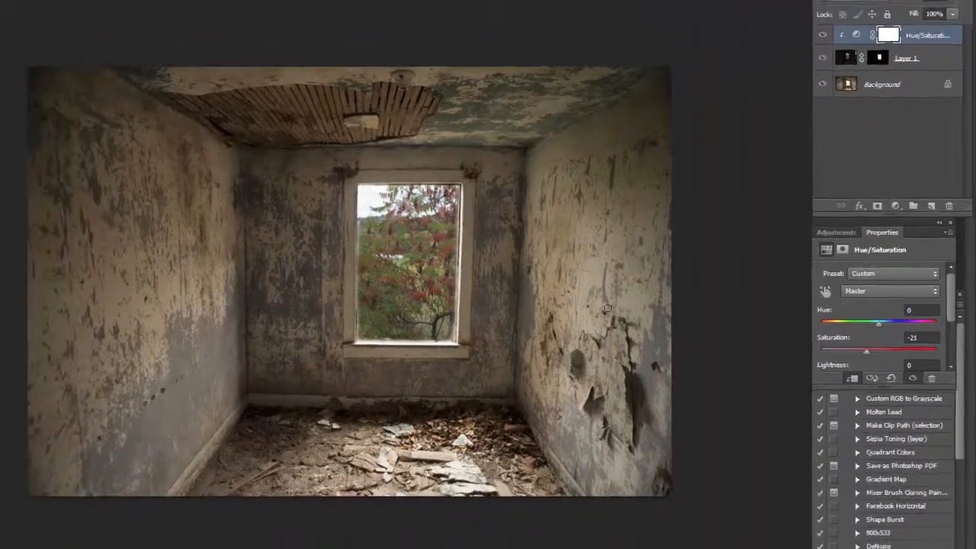